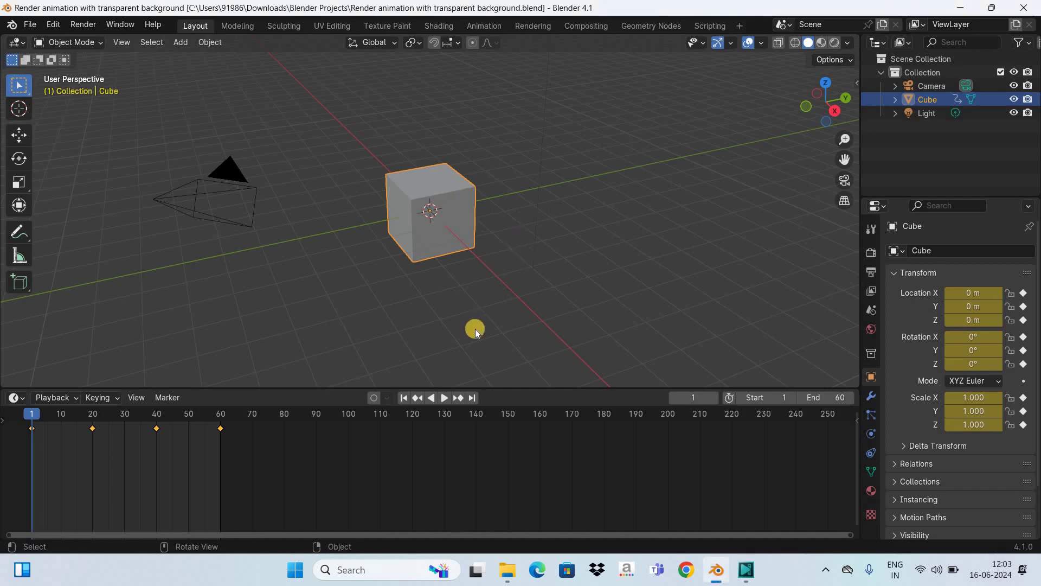
- Play the cube animation in the viewport, stop it, and return to frame 1
click(442, 399)
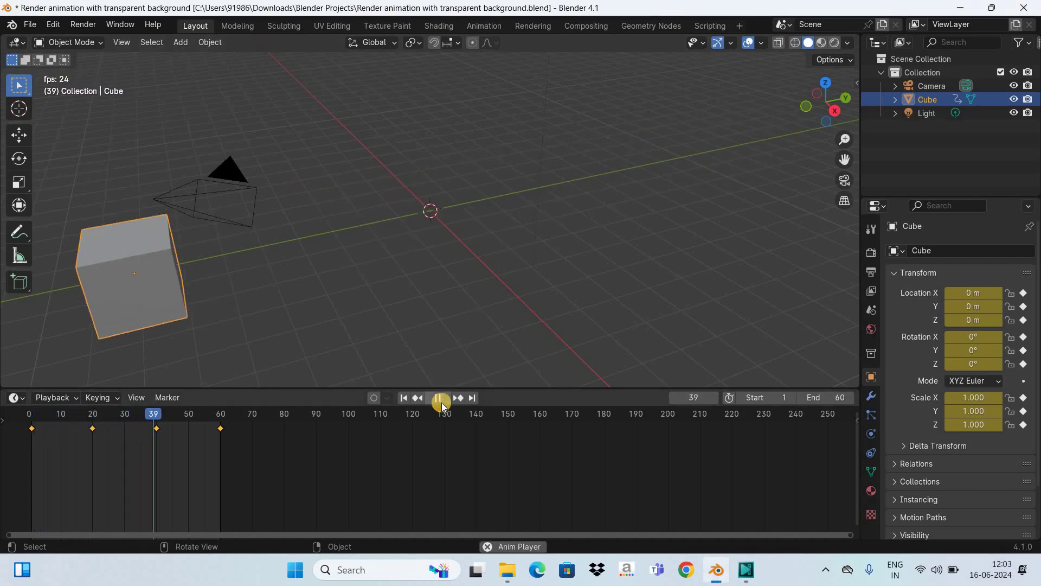
click(440, 398)
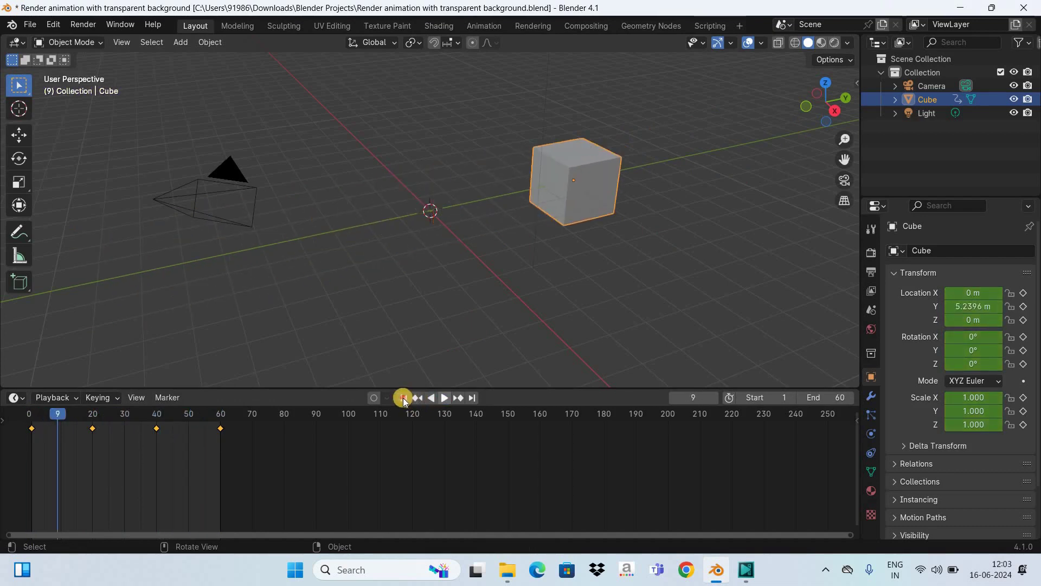
key(shift+Left)
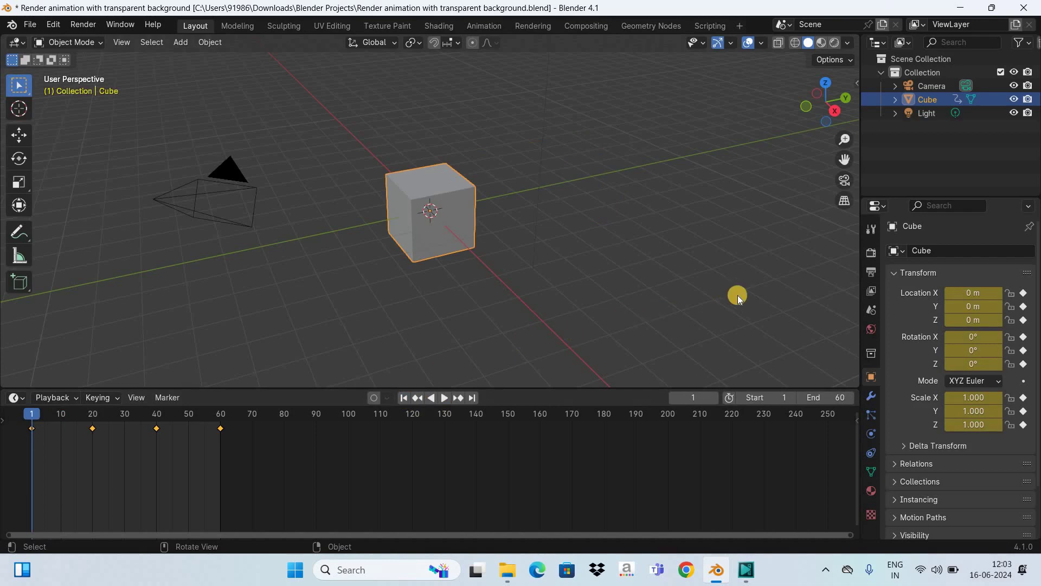
- Enable the Transparent film option in the render settings so the background renders transparent
click(871, 252)
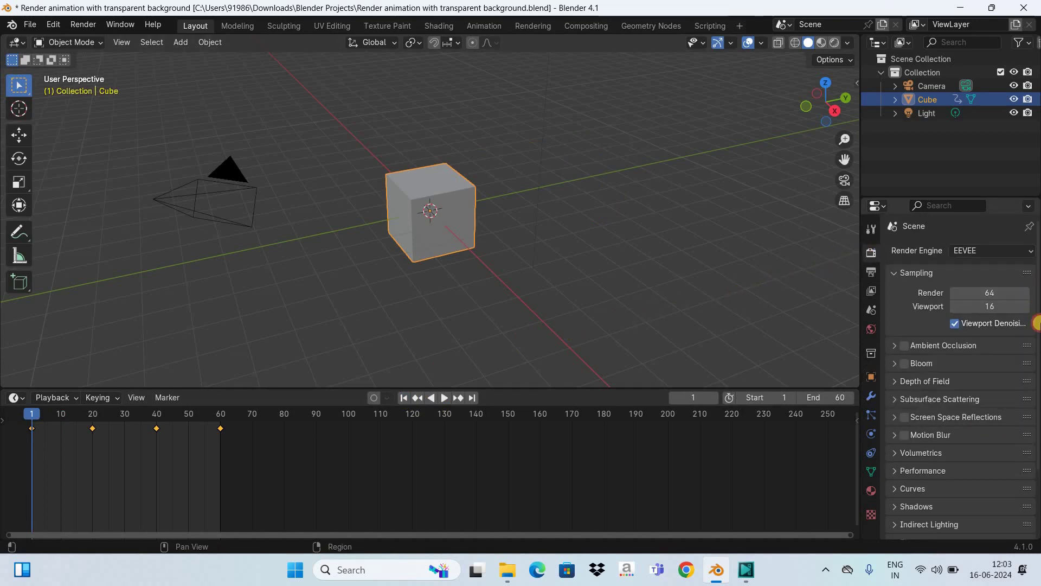
scroll(1033, 415, down, 4)
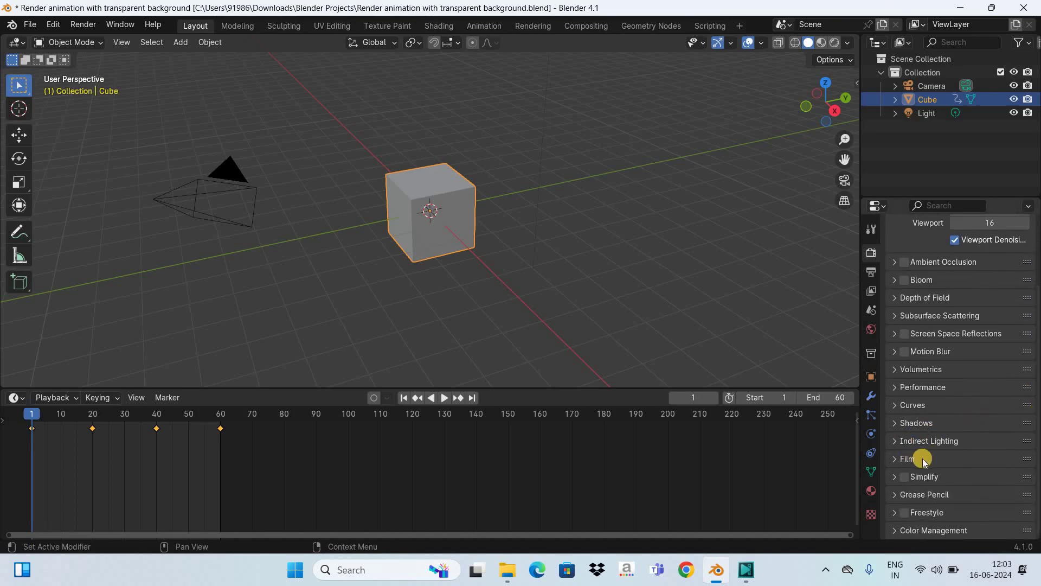
click(895, 459)
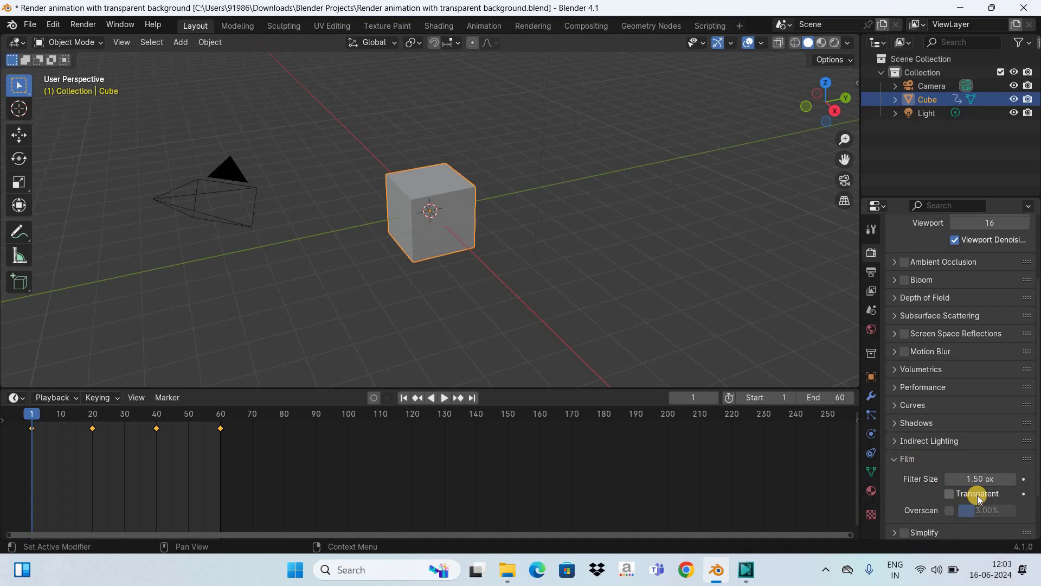
click(950, 495)
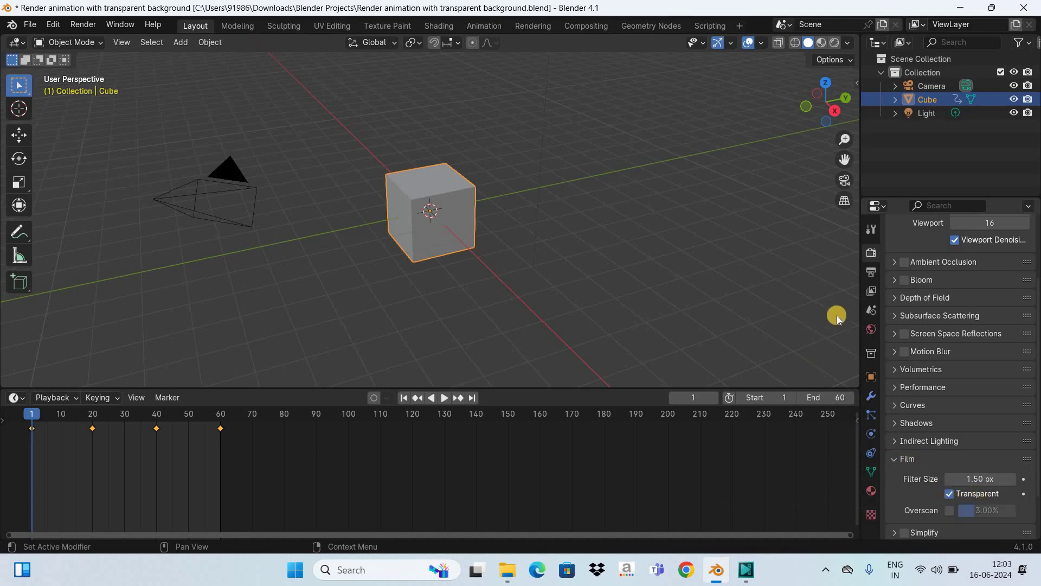
- Set the render output path to the Blender Output folder inside Downloads
click(872, 271)
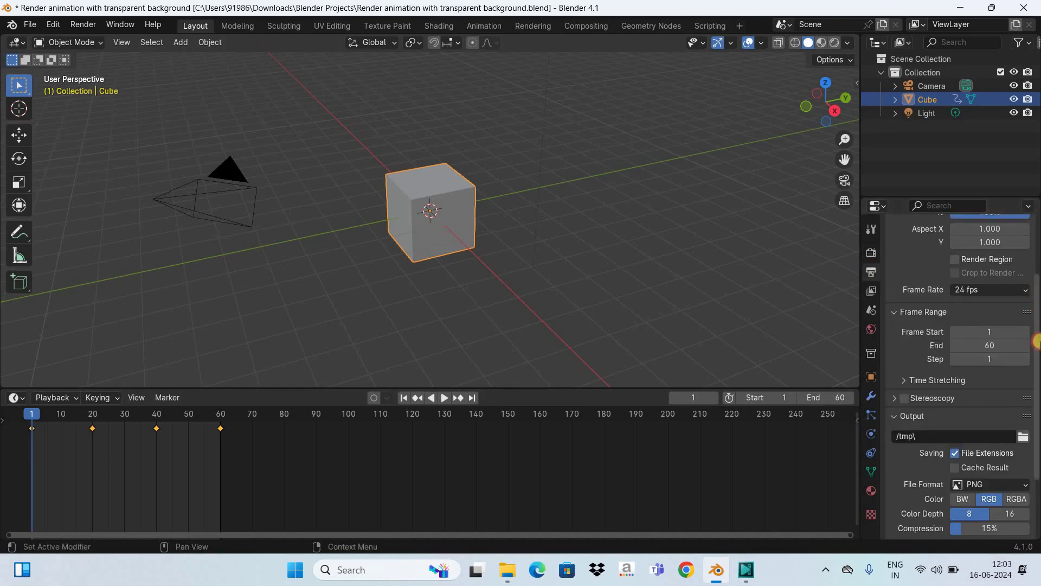
scroll(1032, 353, down, 4)
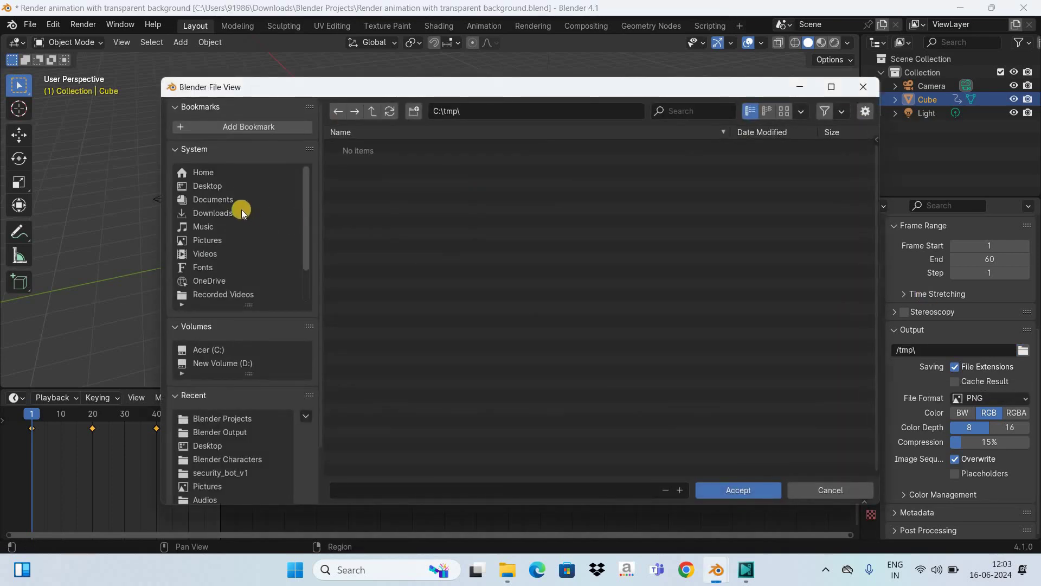
click(242, 213)
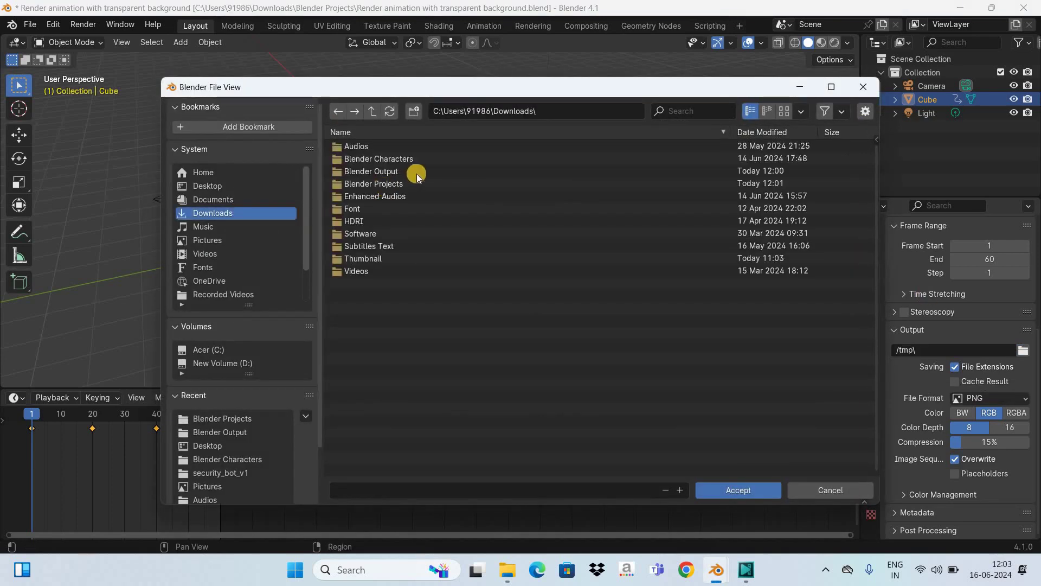
double_click(416, 173)
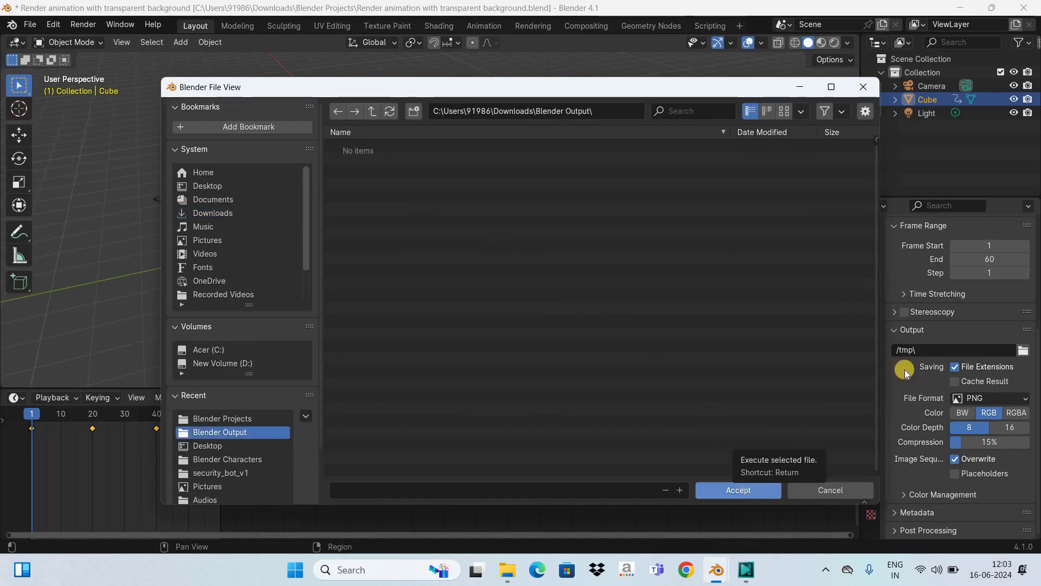
key(Return)
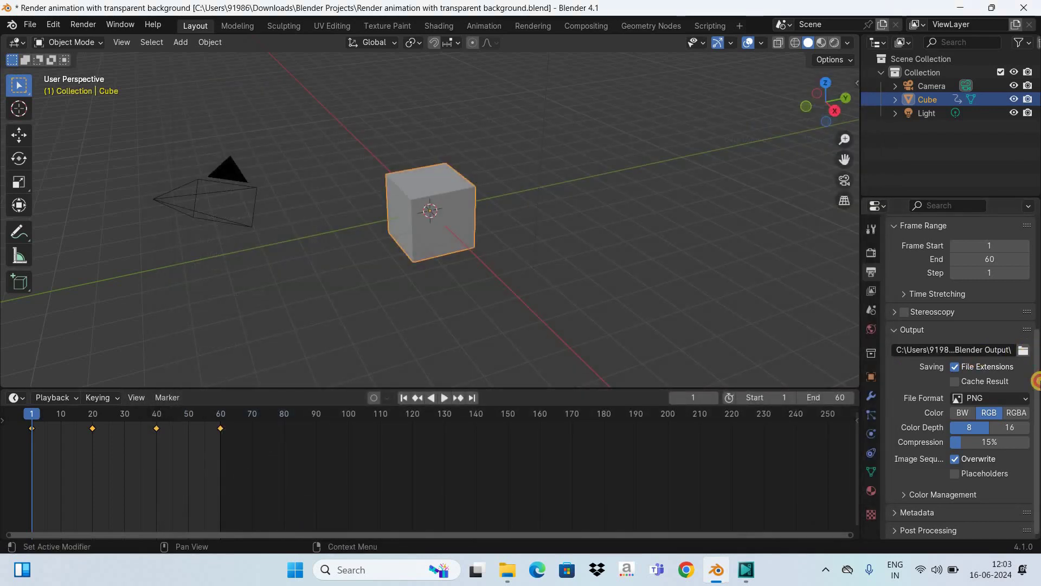
- Set the output file format to FFmpeg Video
click(1004, 399)
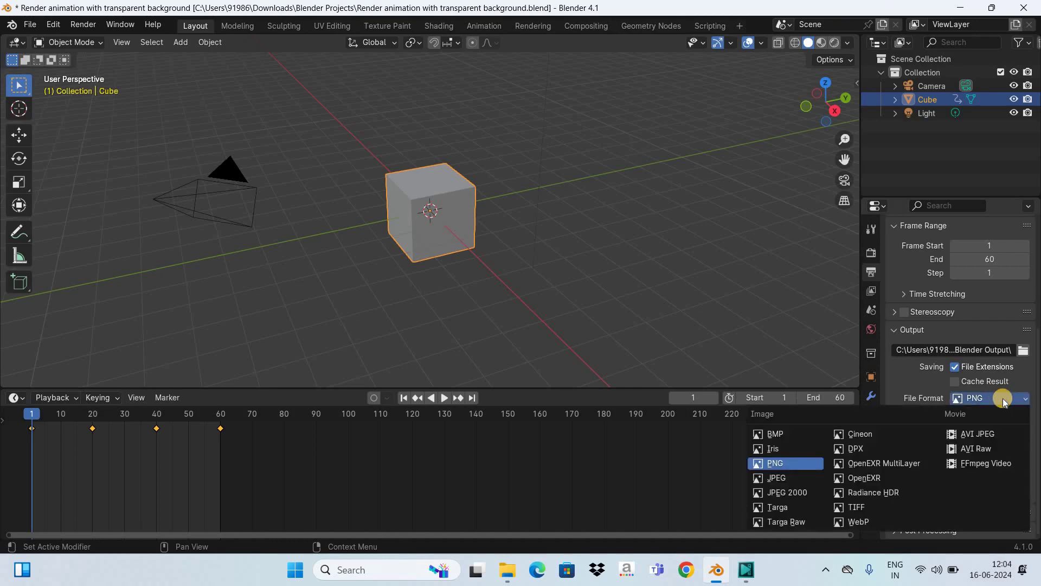
click(1005, 463)
scroll(1036, 416, up, 2)
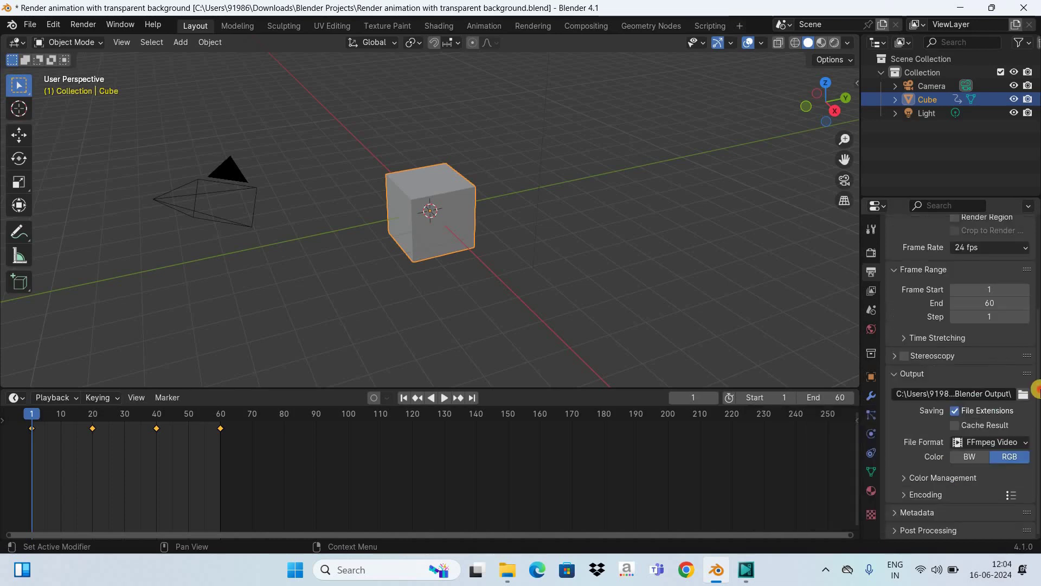
- Set the encoding's video codec to FFmpeg video codec #1 and the output color to RGBA
click(905, 495)
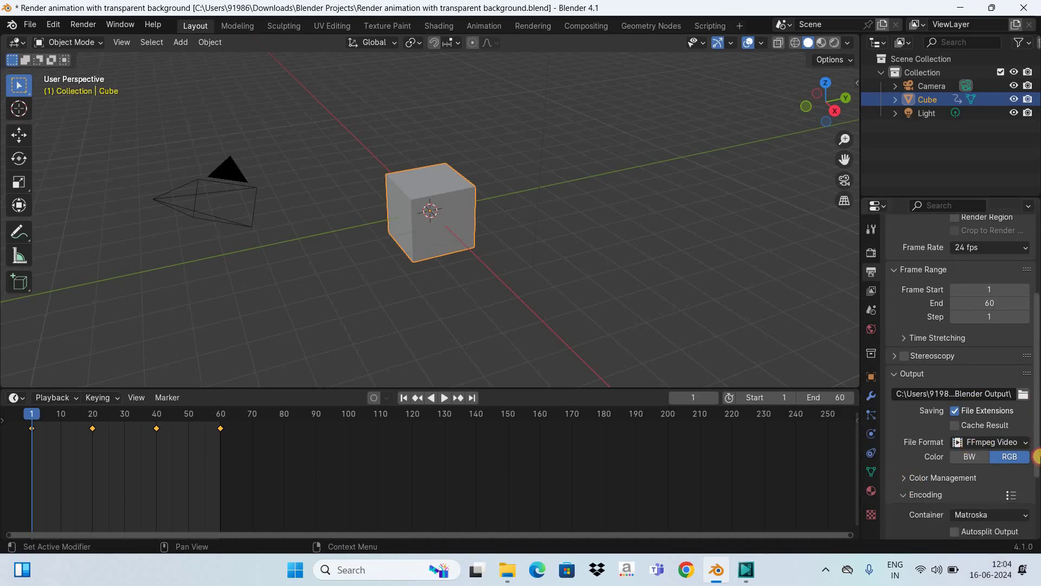
scroll(1036, 467, down, 4)
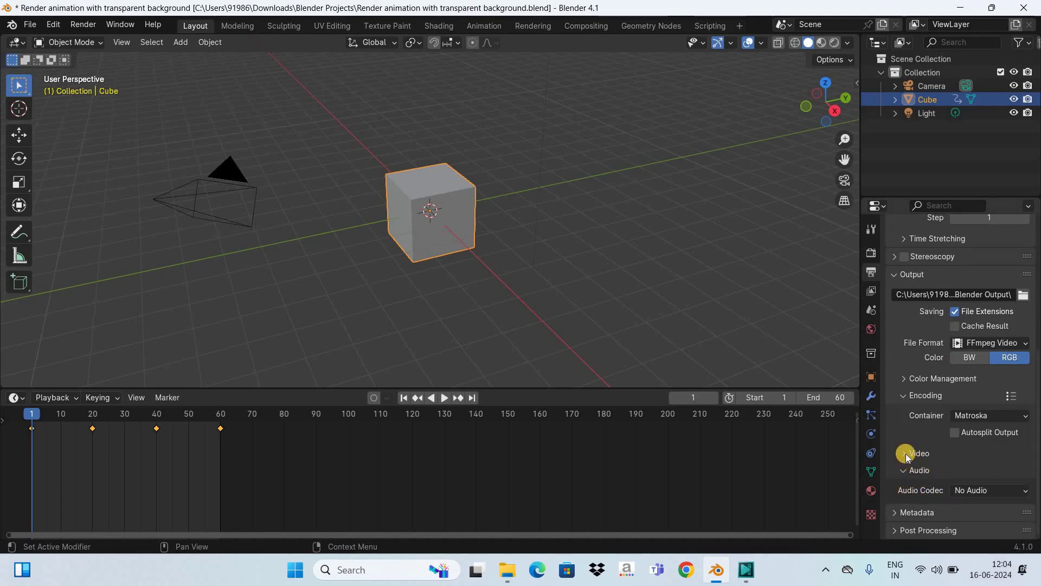
click(949, 454)
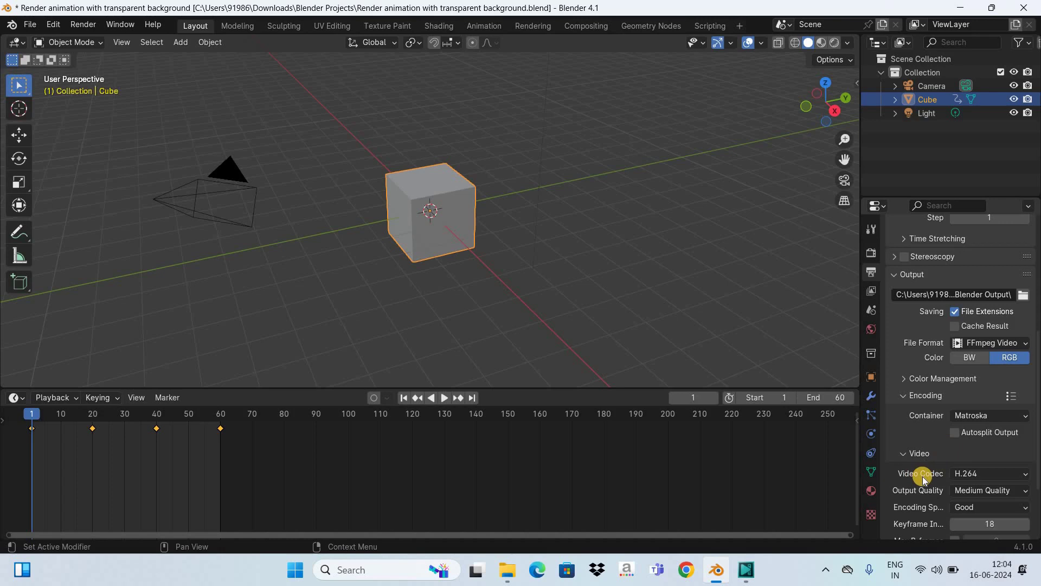
click(1004, 475)
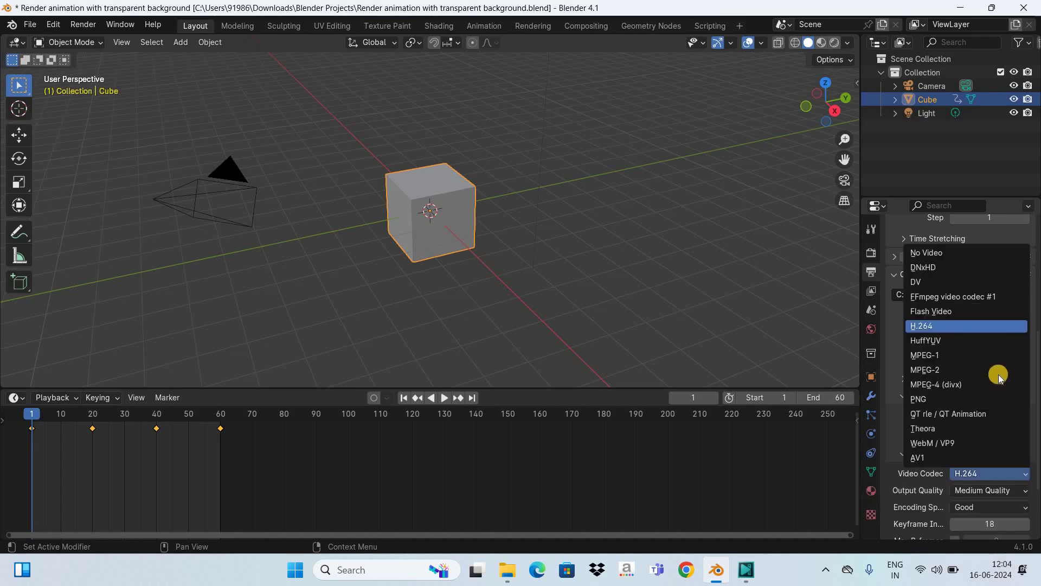
click(1010, 295)
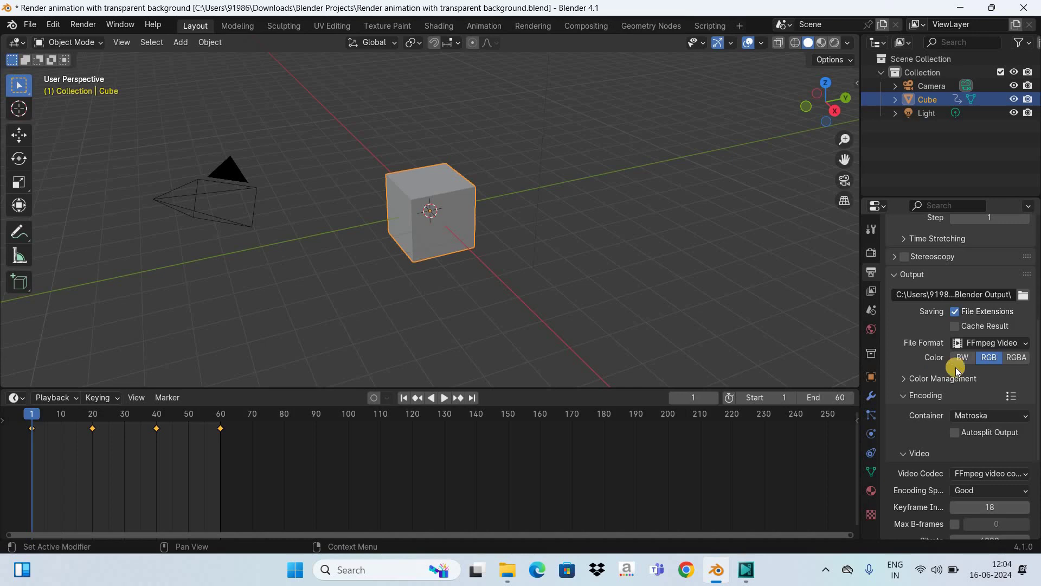
click(1020, 359)
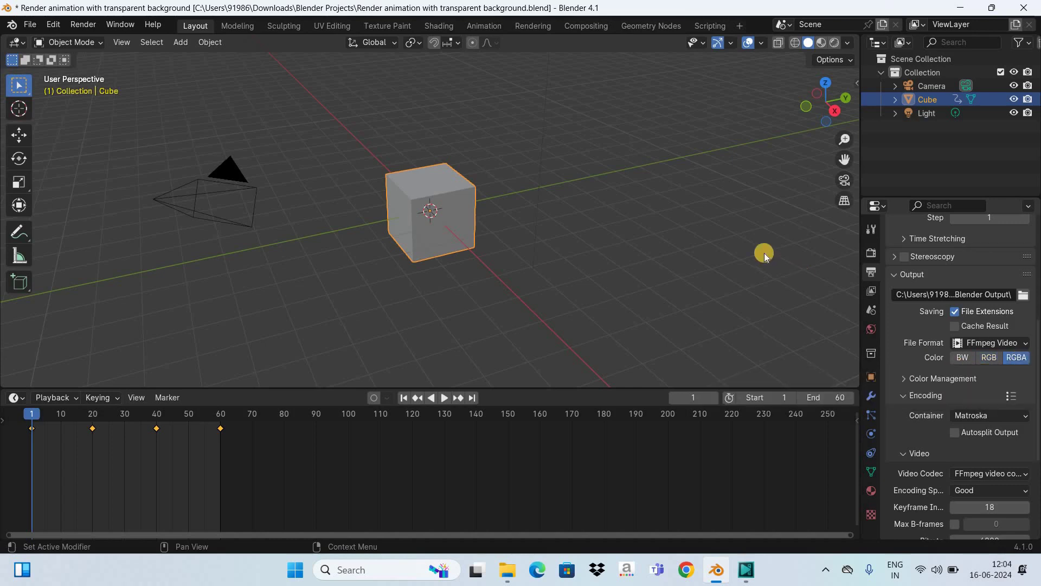
- Render the full animation and close the render window when it finishes
click(84, 25)
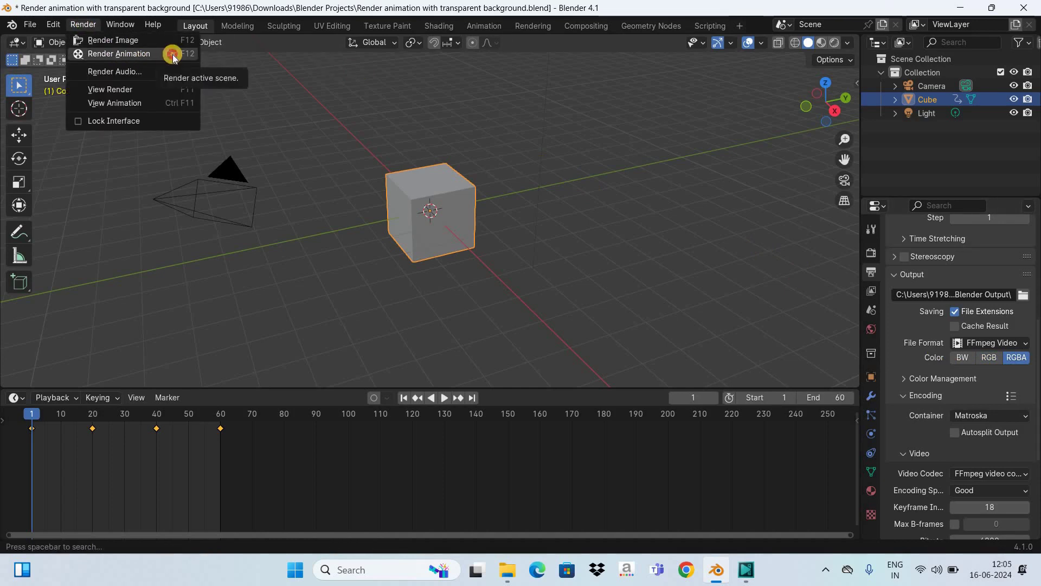
click(173, 55)
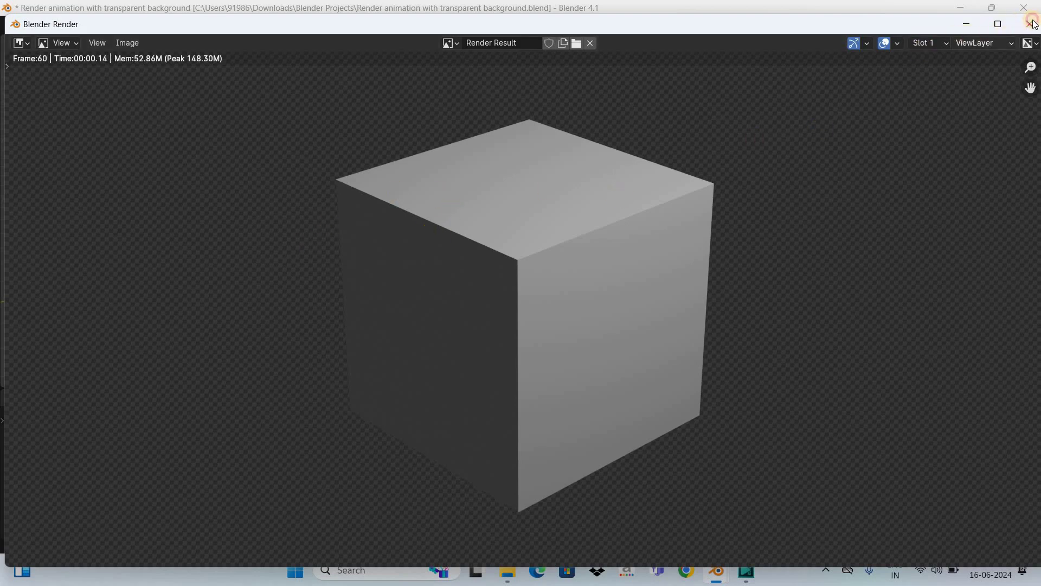
key(Escape)
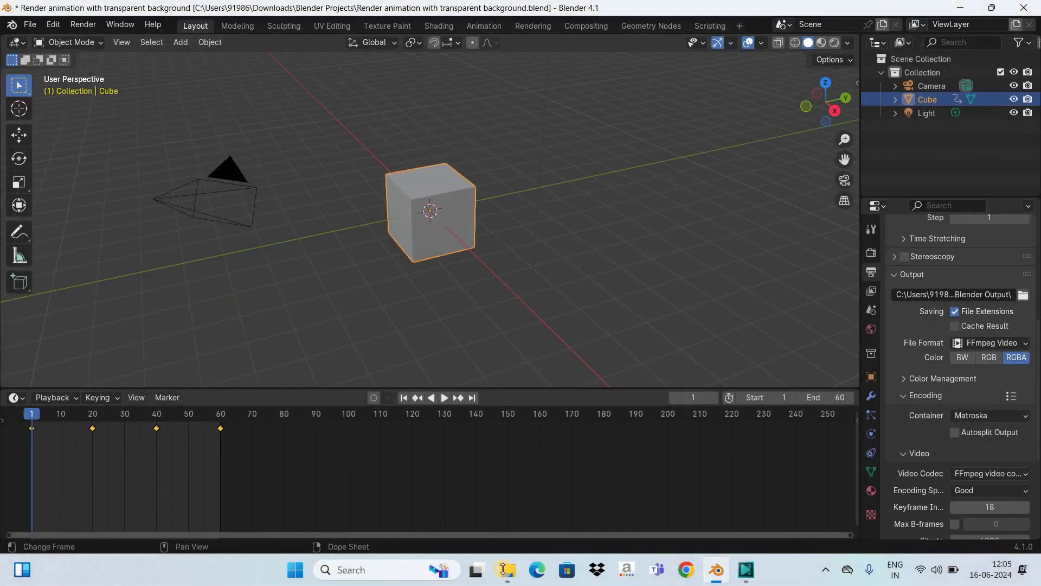
- Switch to File Explorer and check the rendered video 0001-0060 in the Blender Output folder
key(alt+Tab)
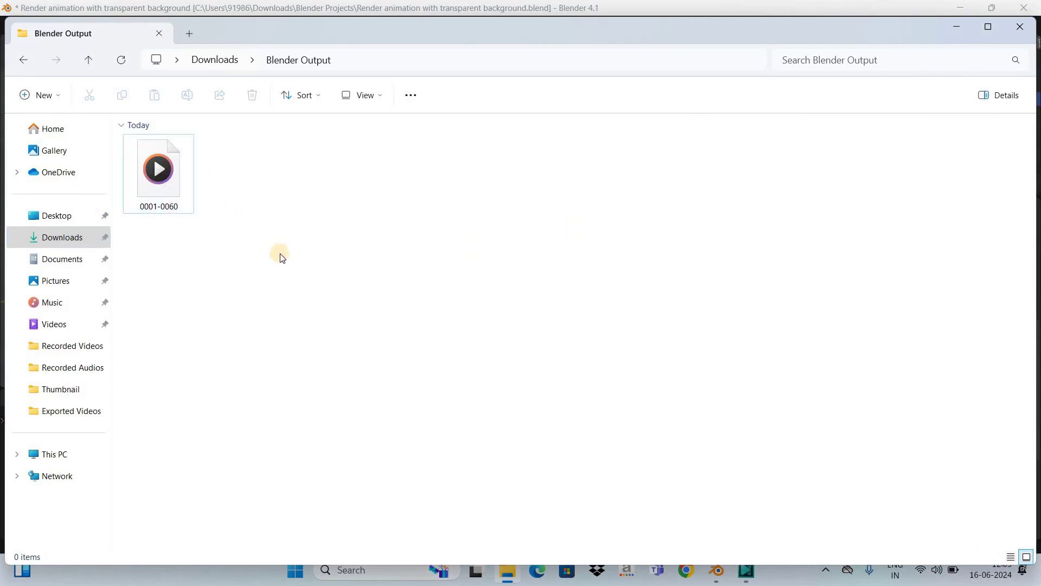
click(182, 183)
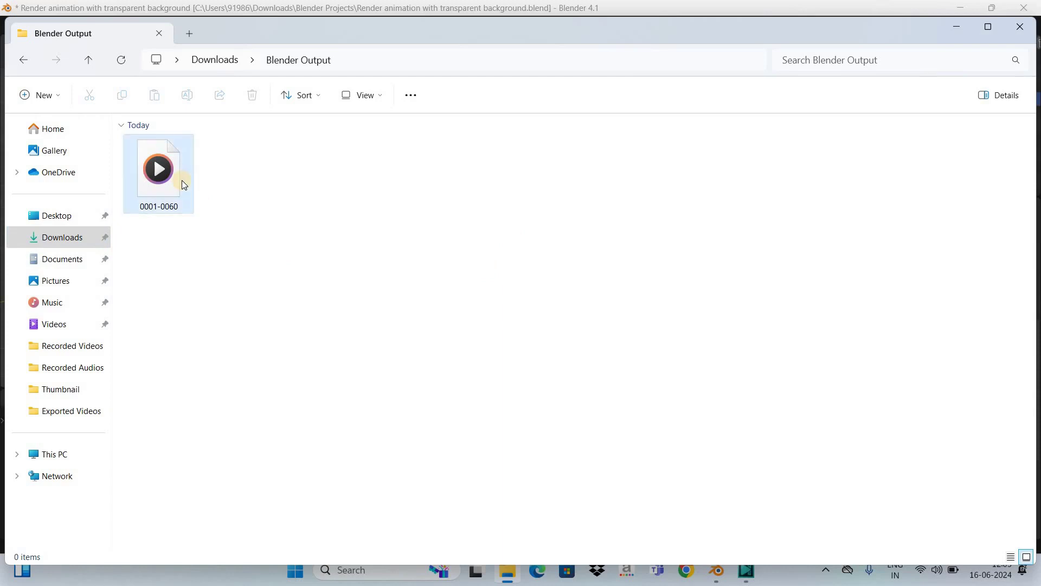
click(736, 517)
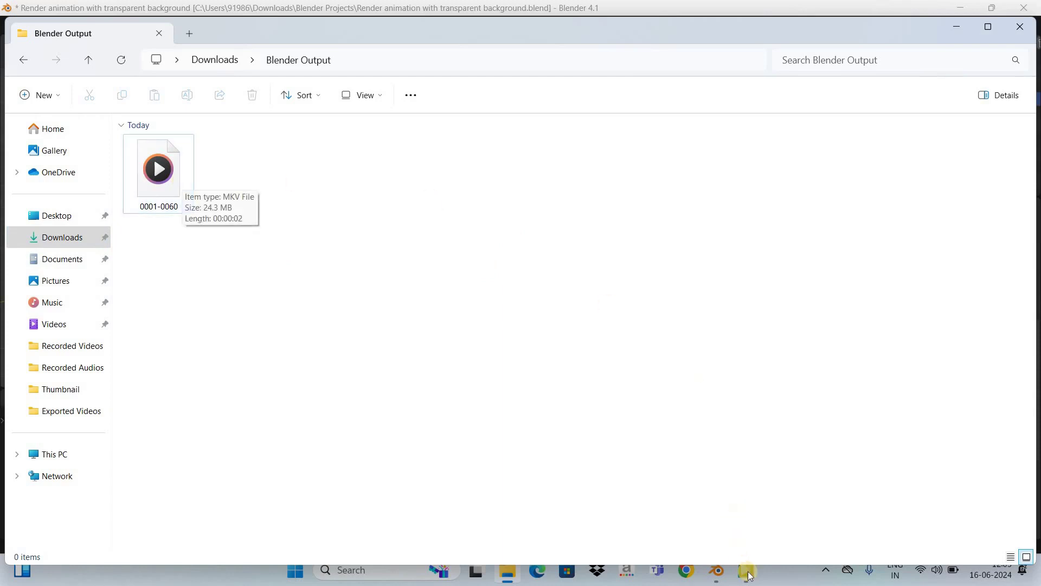
- Switch to VSDC Video Editor and import 0001-0060 into a new project, adopting the imported file's size and framerate as project settings
key(alt+Tab)
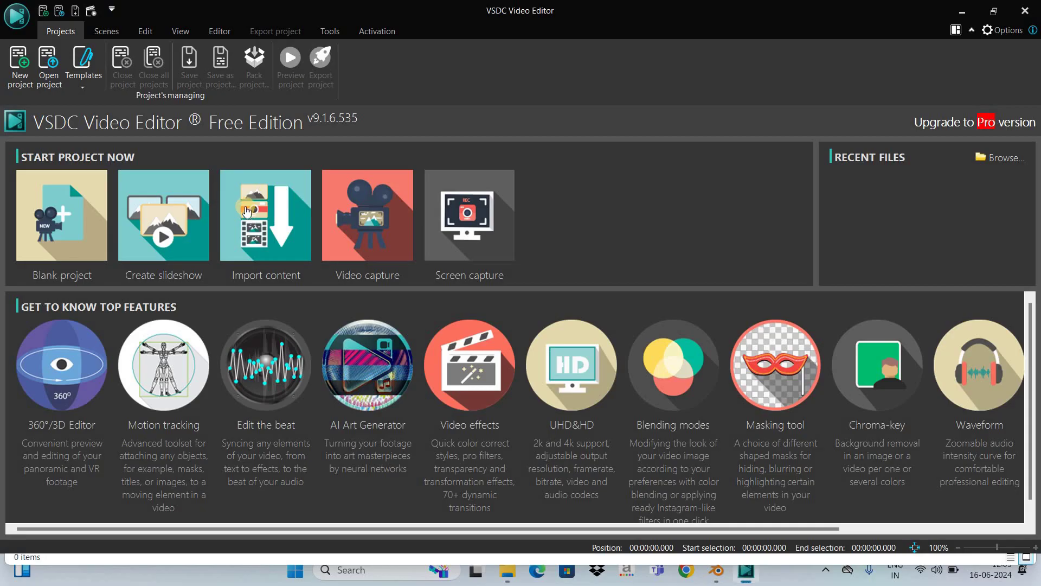
click(247, 211)
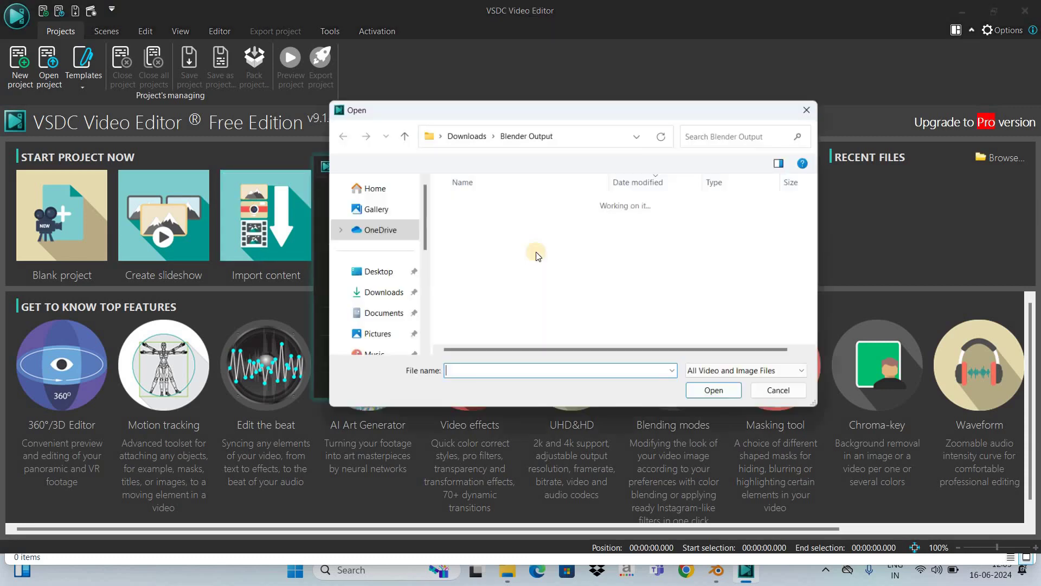
click(491, 225)
click(714, 399)
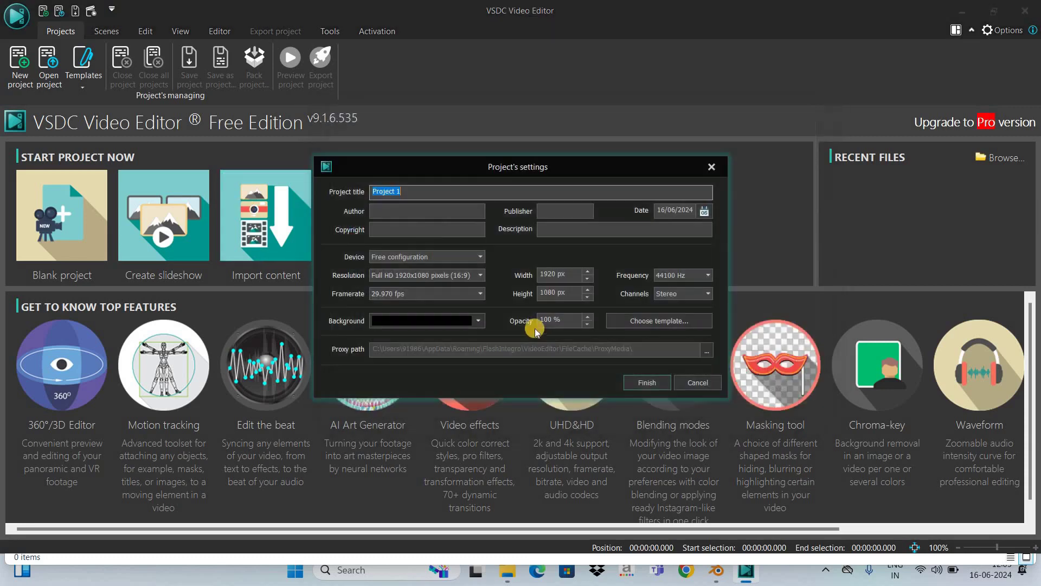
click(524, 315)
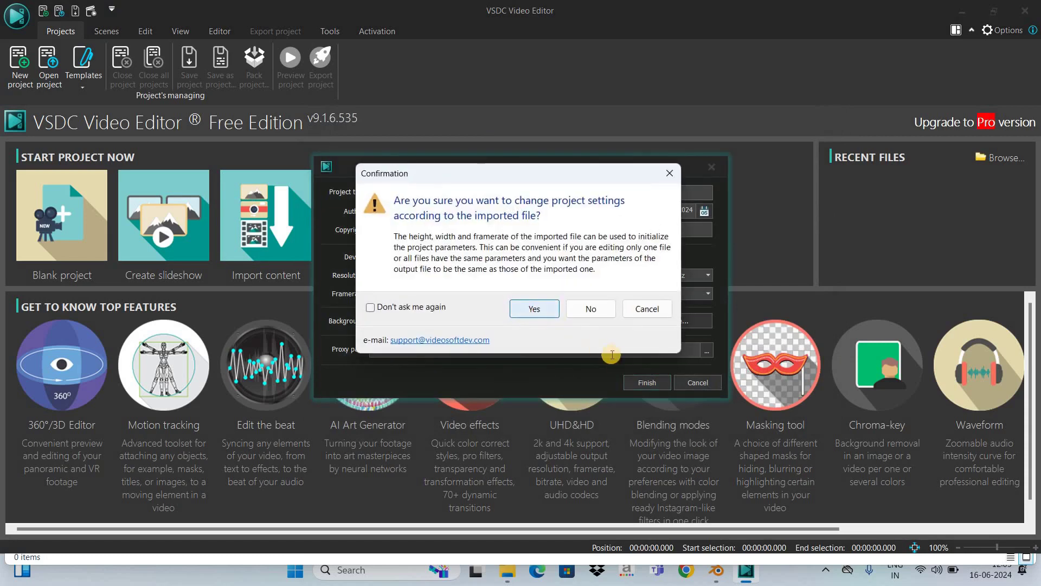
click(645, 382)
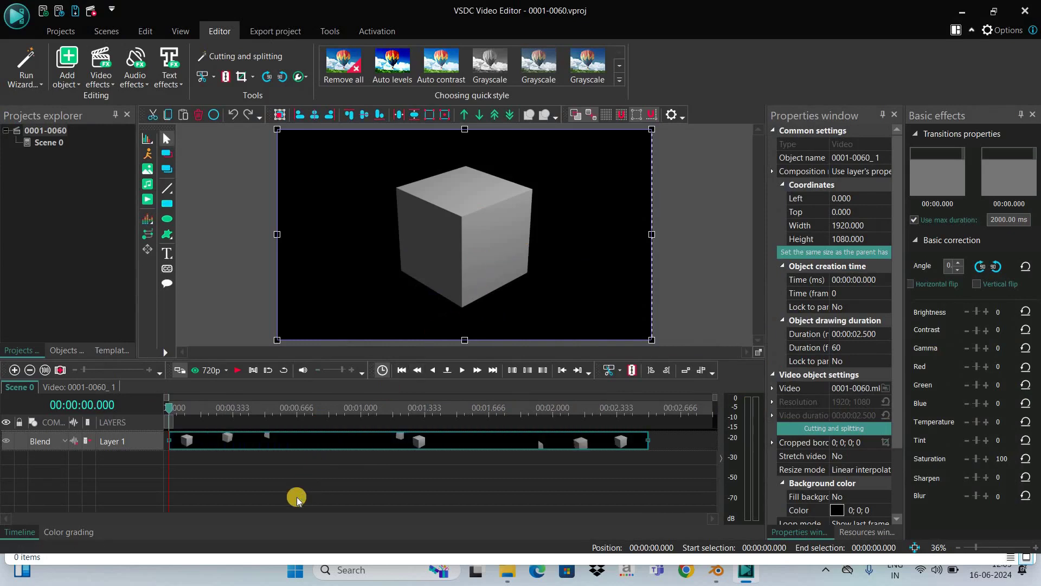
- Play back the imported cube video in the preview and return the playhead to the start
key(space)
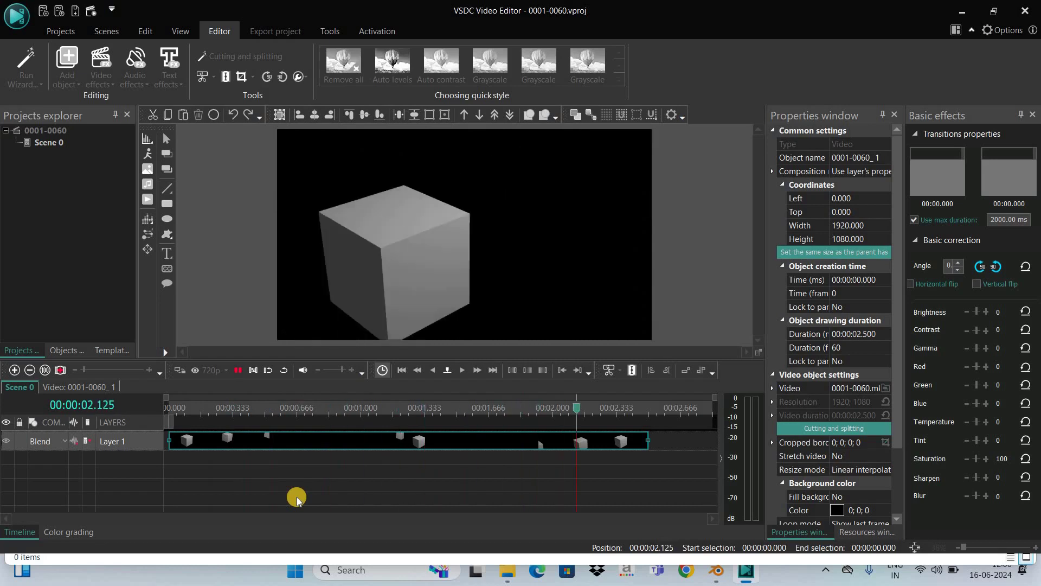
key(space)
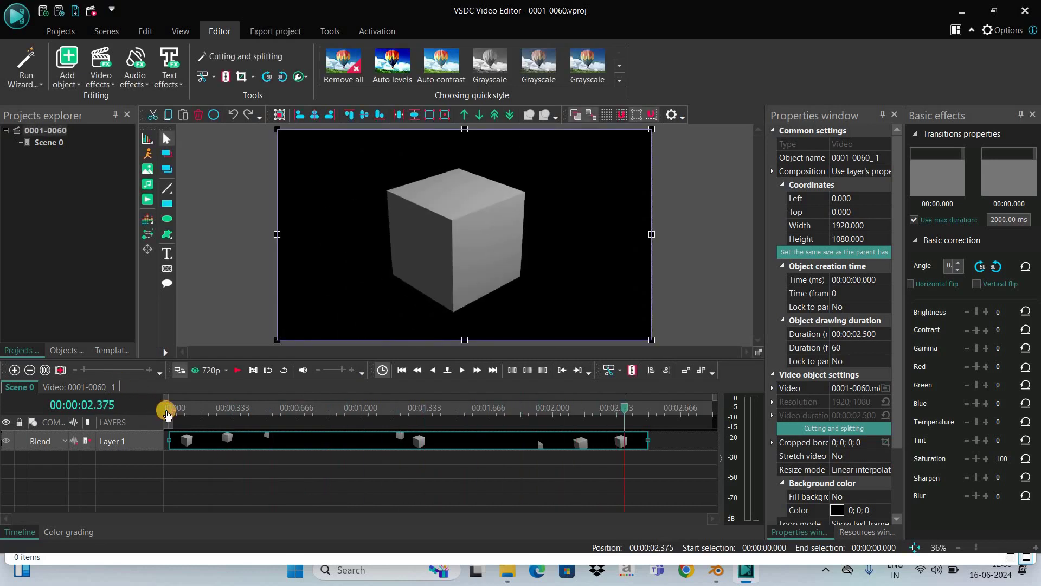
click(167, 412)
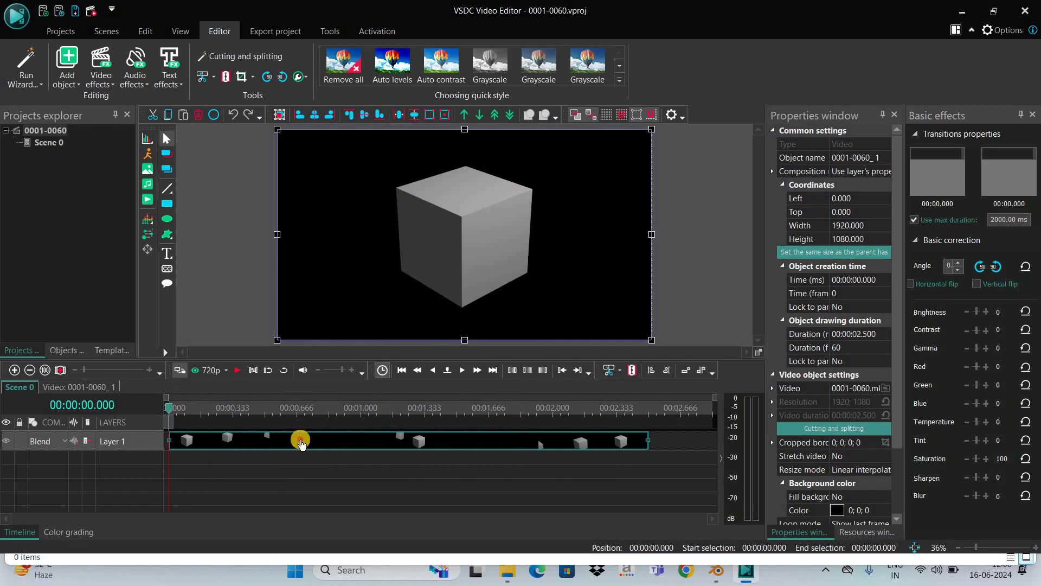
- Apply the Background remover effect to the cube clip for its whole duration, sample the black background as chromakey color, and return to Scene 0
click(102, 83)
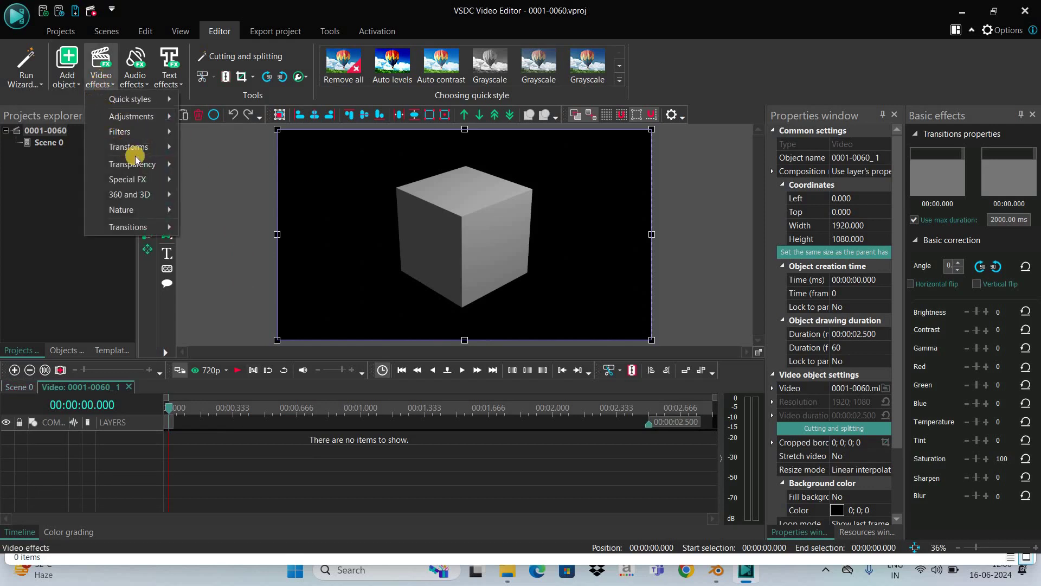
mouse_move(165, 165)
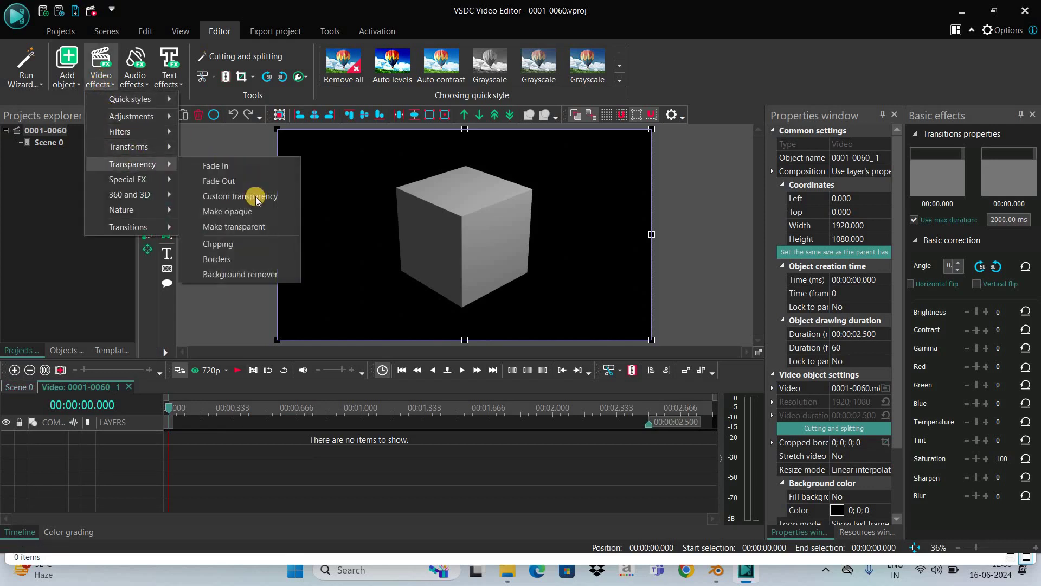
click(282, 276)
click(636, 346)
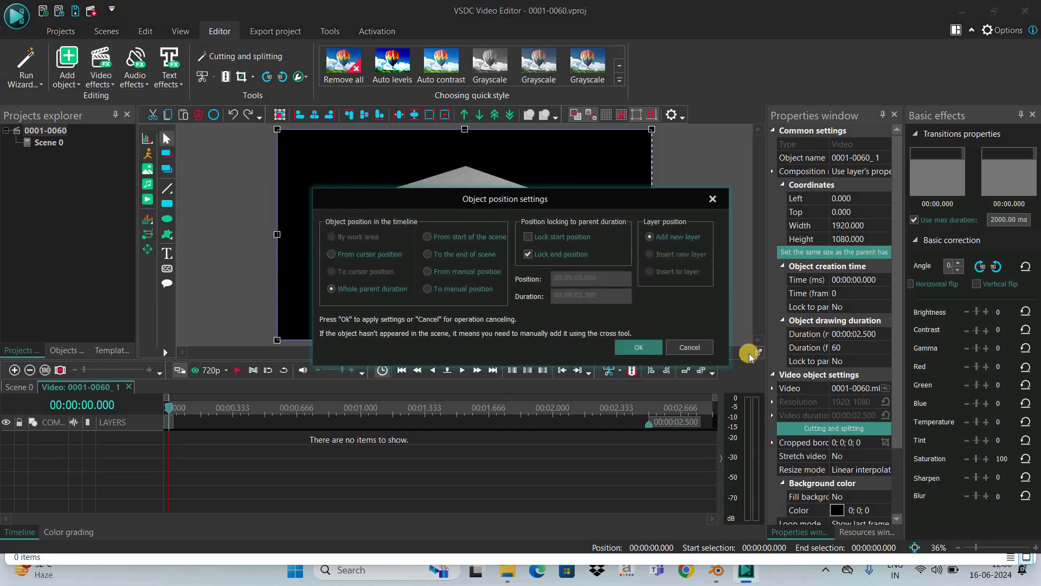
click(851, 359)
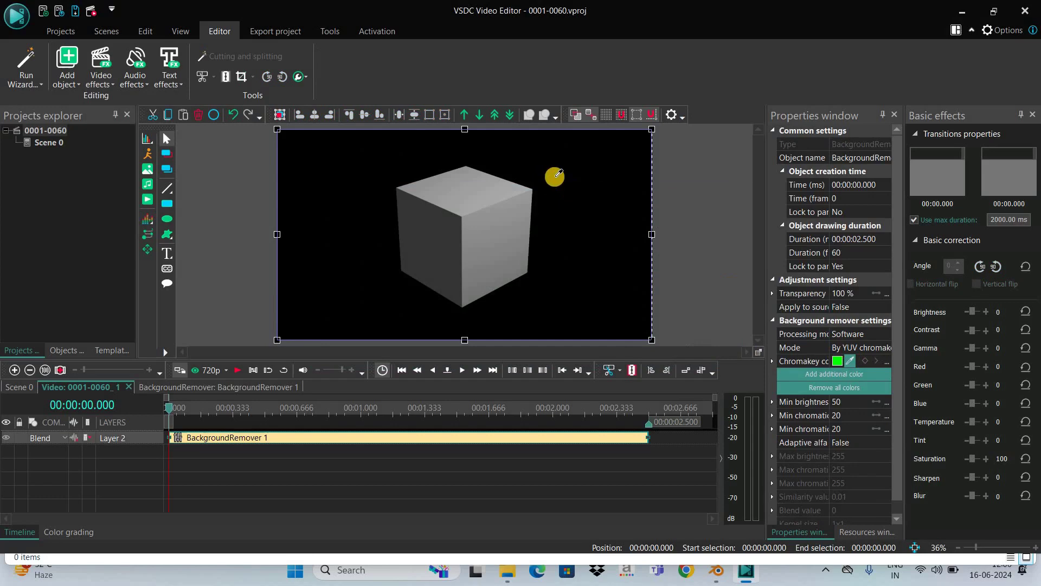
click(596, 165)
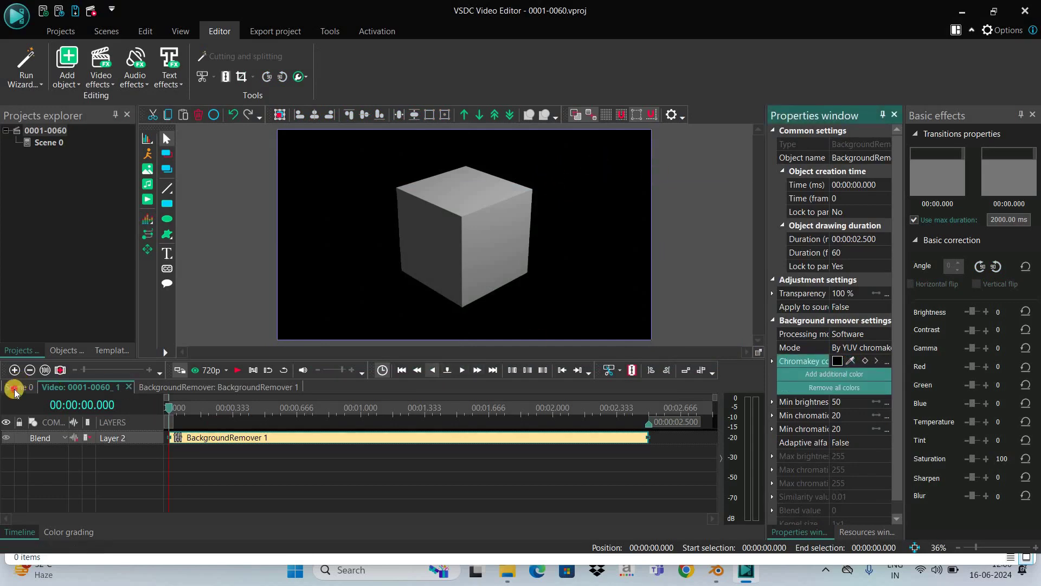
click(278, 308)
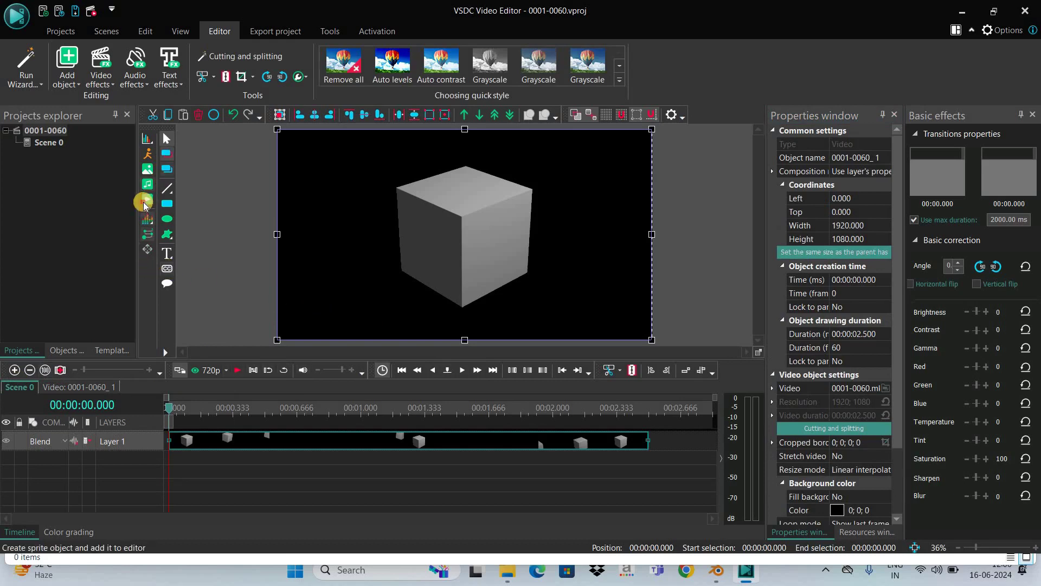
- Add the Beach 1 video from the Videos folder in Downloads to the scene, keeping the default position settings
click(405, 277)
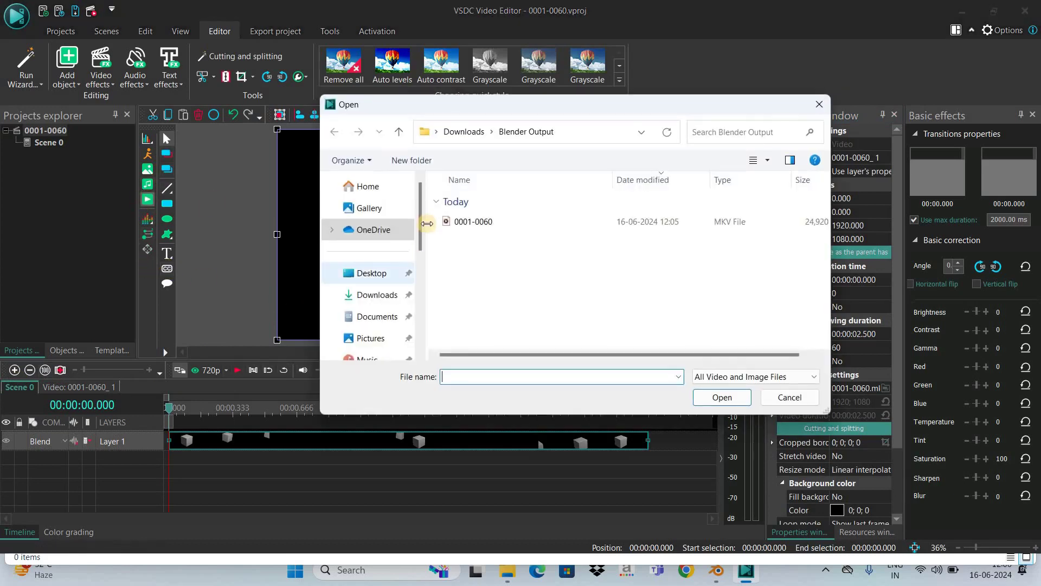
click(378, 297)
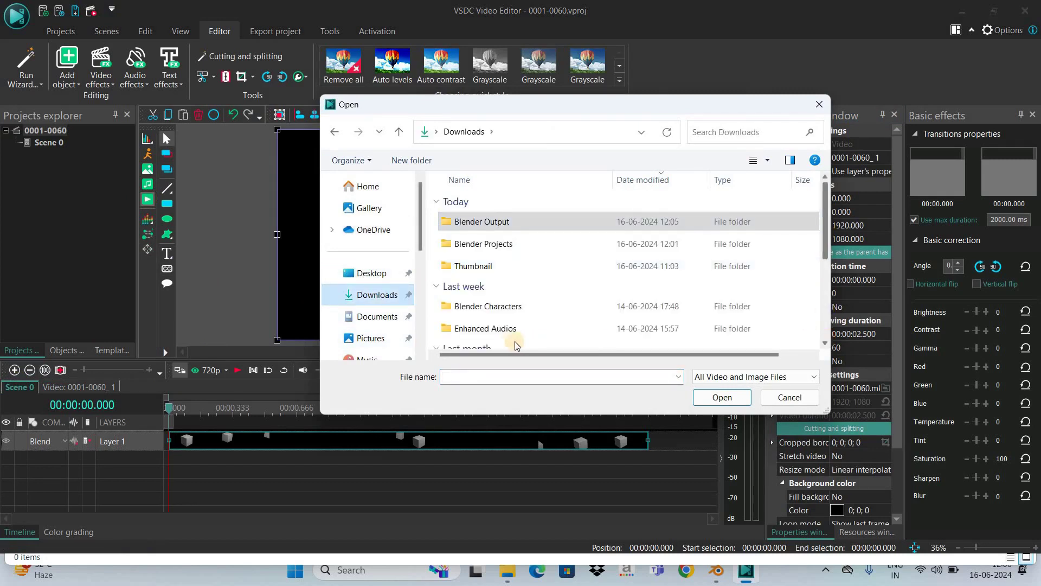
scroll(509, 341, down, 5)
double_click(493, 337)
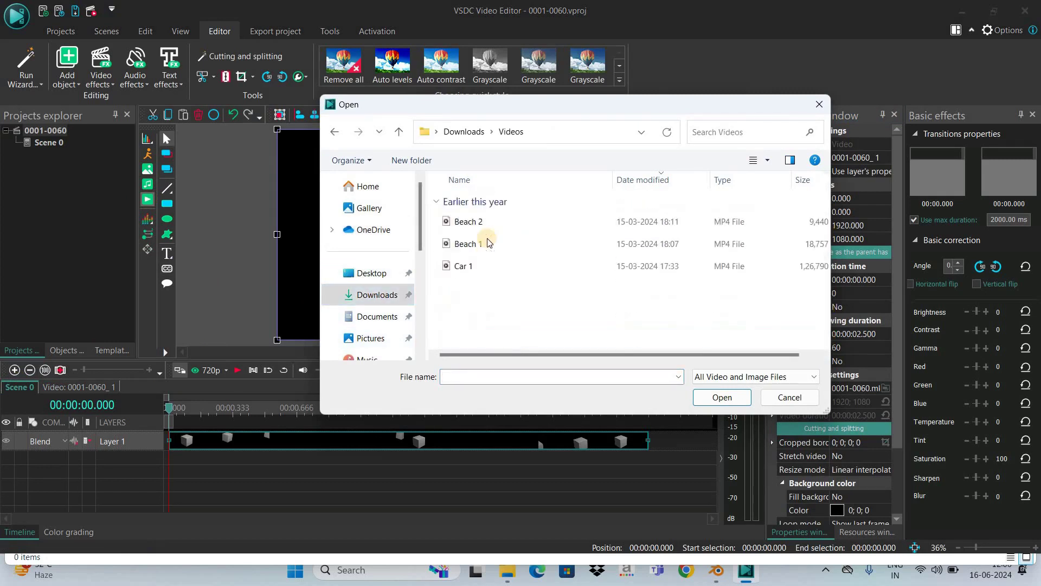
click(486, 242)
click(721, 398)
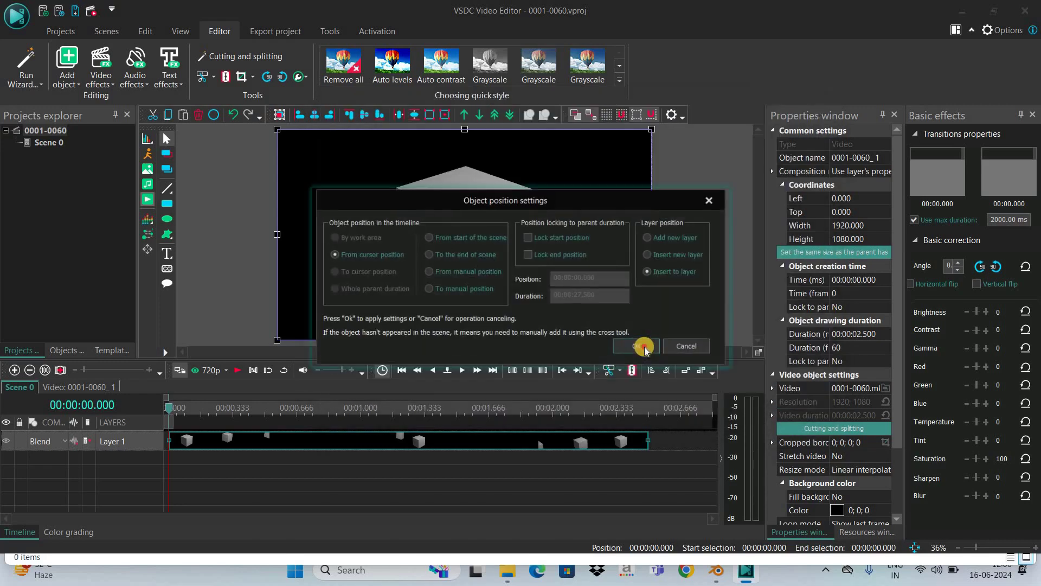
click(640, 347)
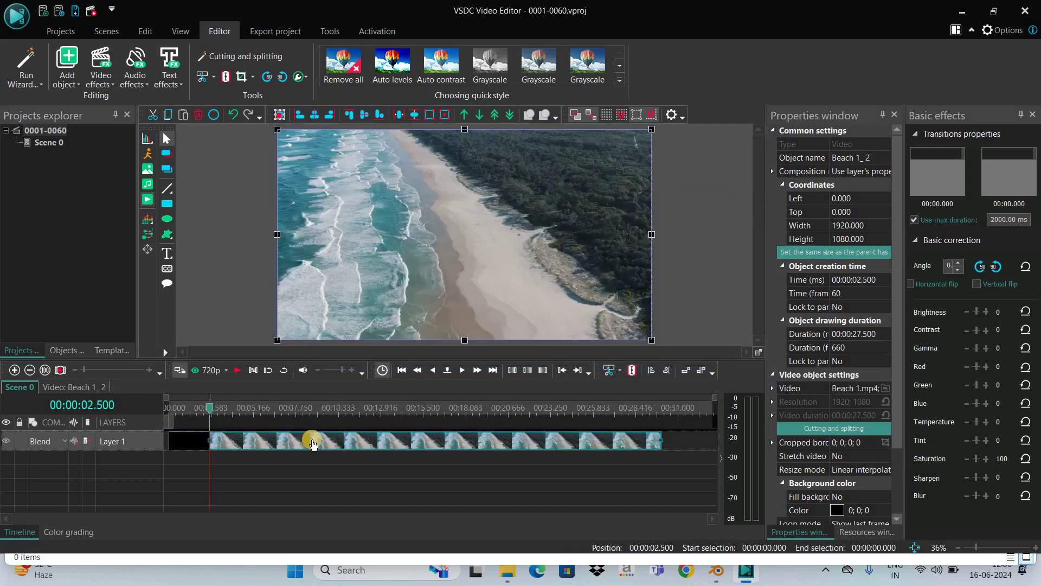
- Place Beach 1 at the timeline start on a layer beneath the cube clip, move the cube clip to about 8.17 s, and preview the overlap
click(211, 469)
drag(210, 470, 326, 441)
key(space)
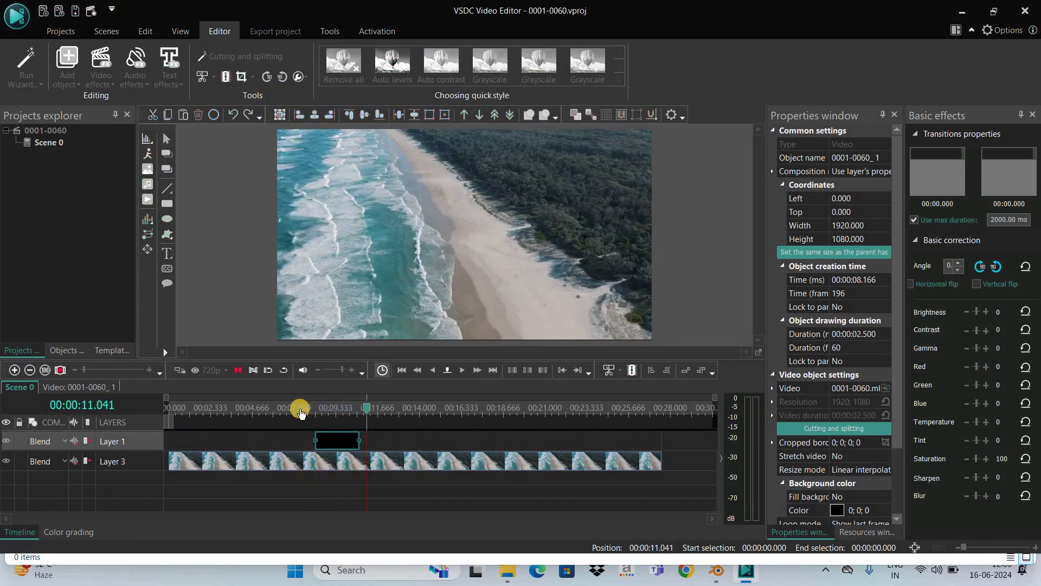
key(space)
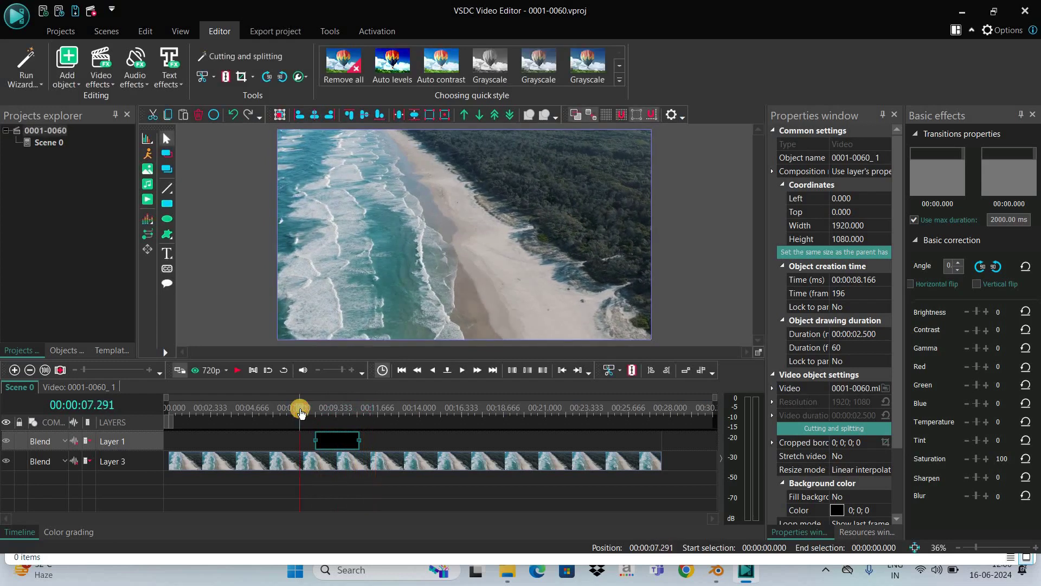
key(space)
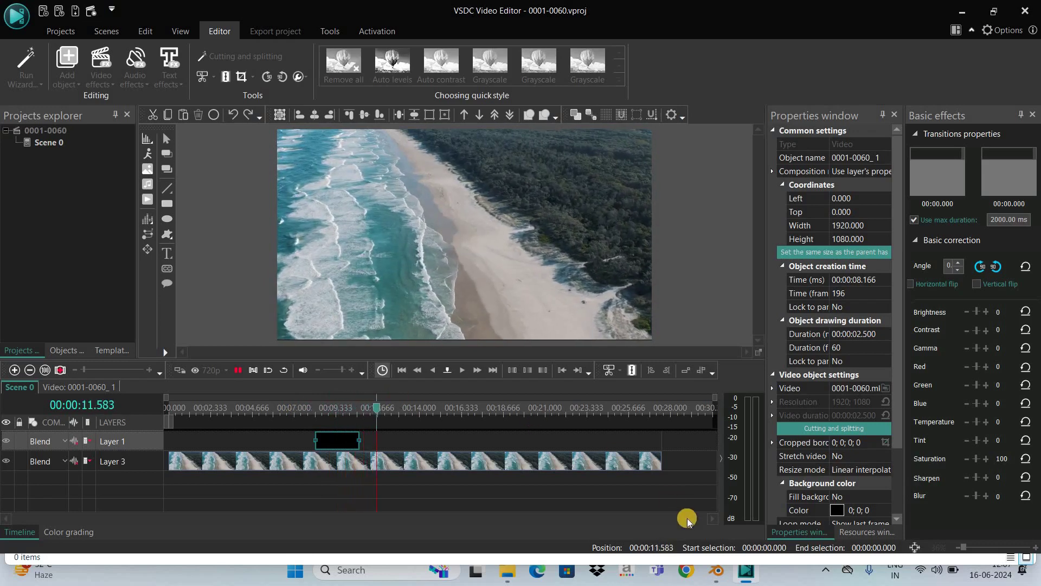
key(space)
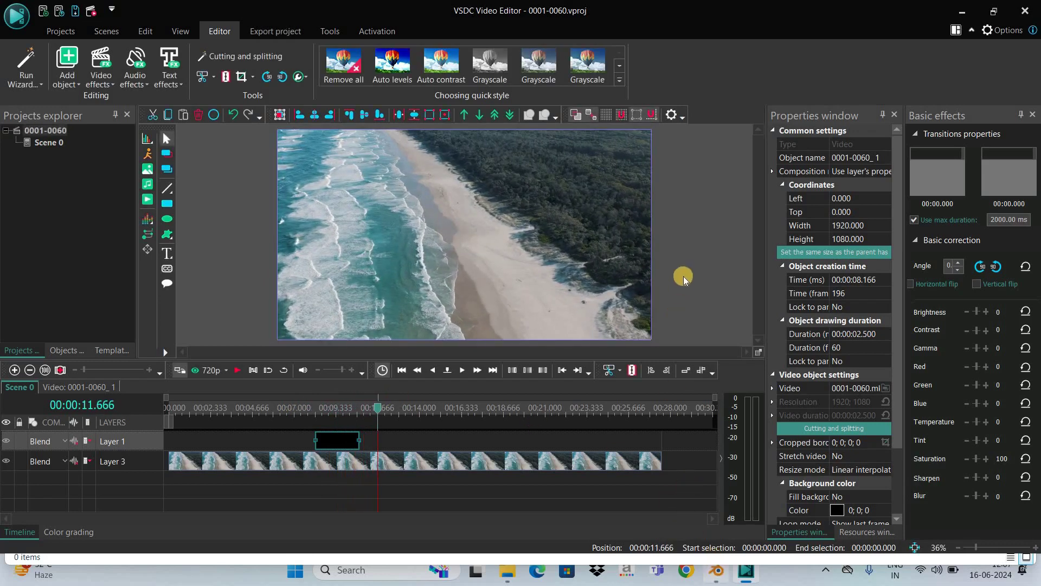
- Switch back to the cube animation project in Blender
key(alt+Tab)
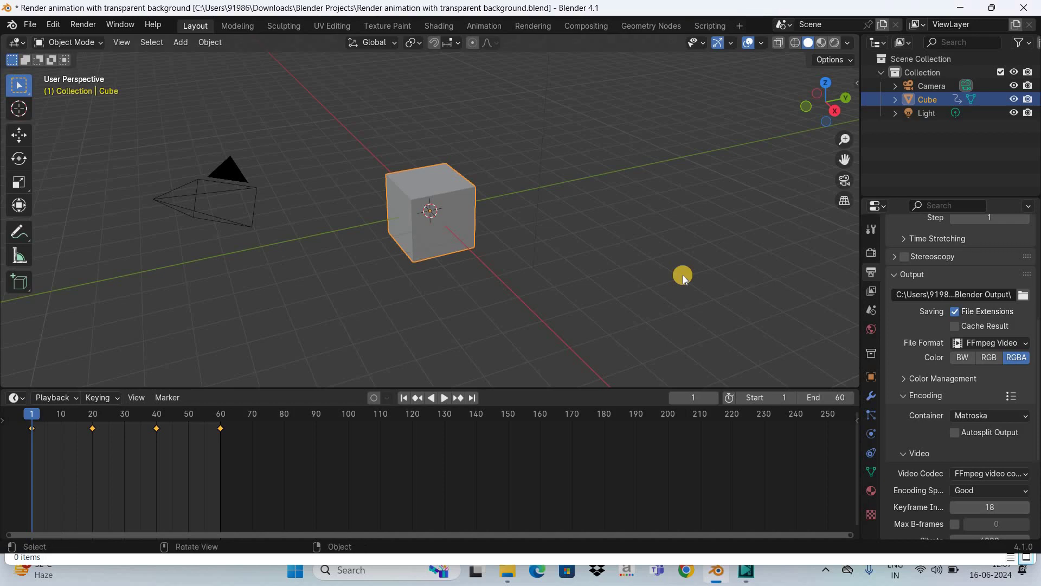